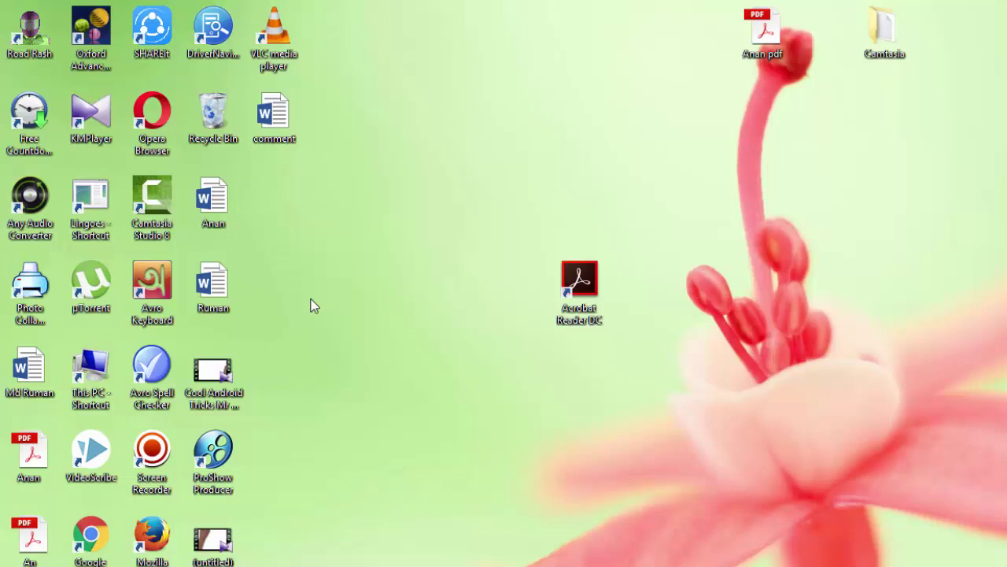
pyautogui.rightClick(374, 156)
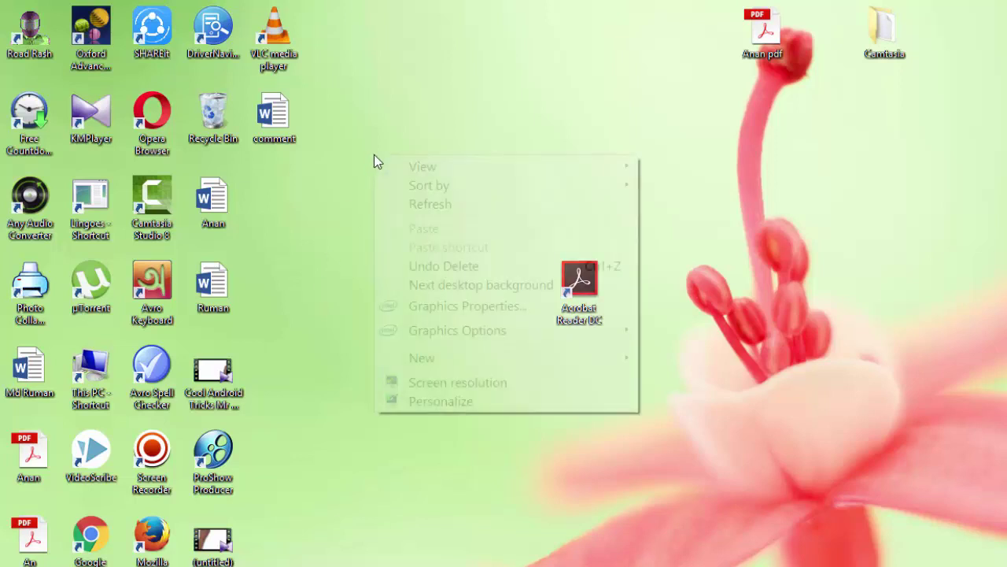
pyautogui.click(396, 205)
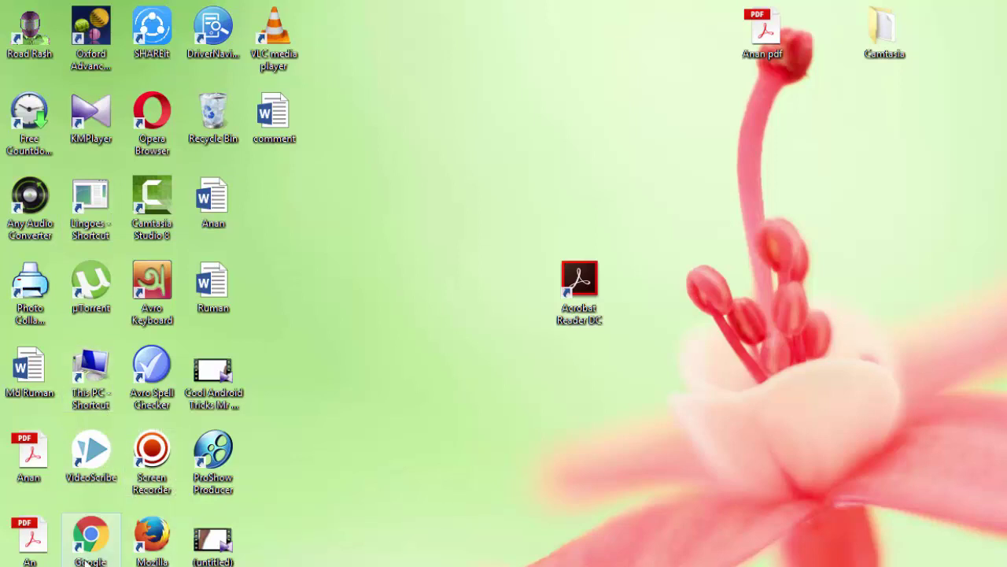
pyautogui.rightClick(362, 189)
pyautogui.click(389, 232)
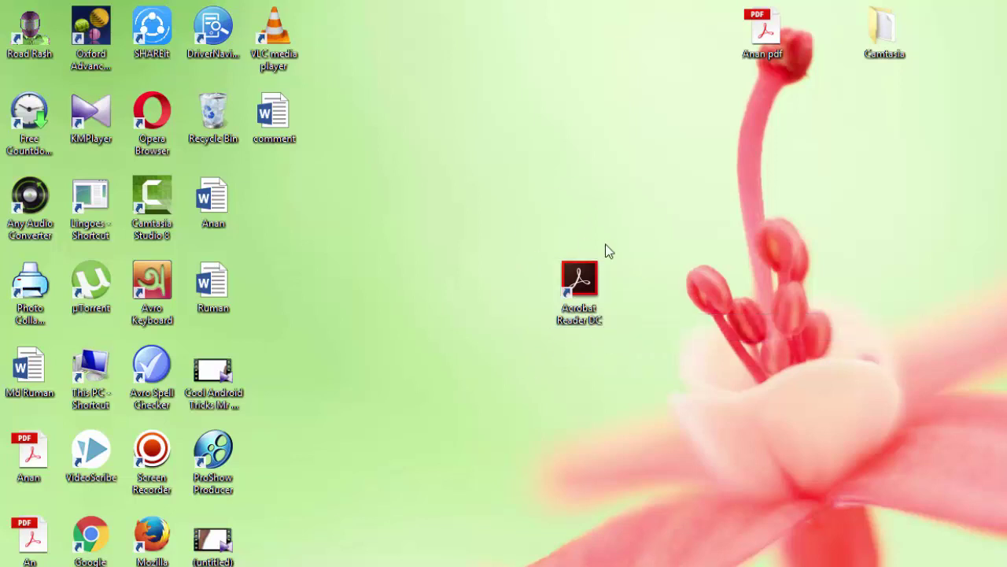
pyautogui.rightClick(711, 206)
pyautogui.click(747, 243)
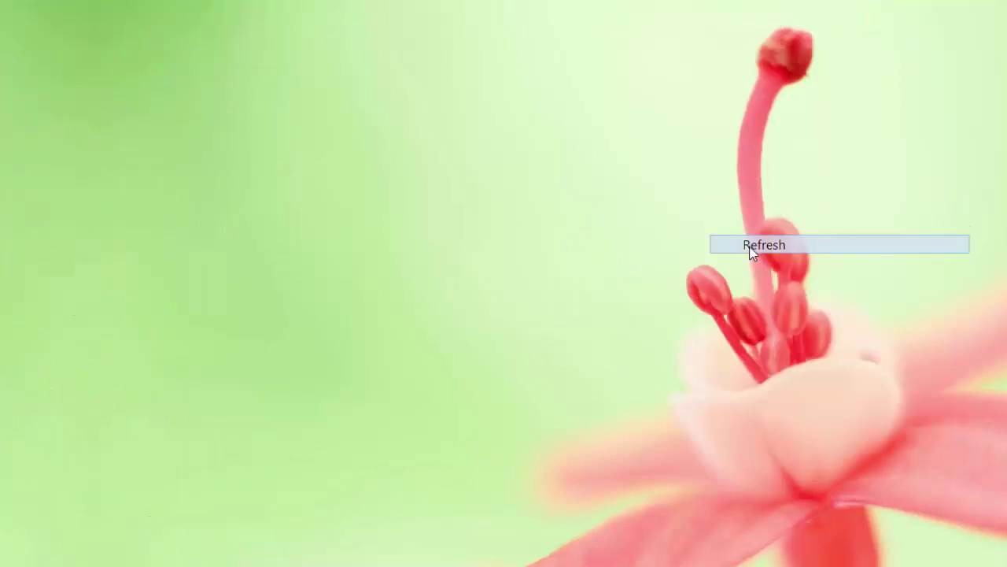
pyautogui.rightClick(726, 144)
pyautogui.click(755, 196)
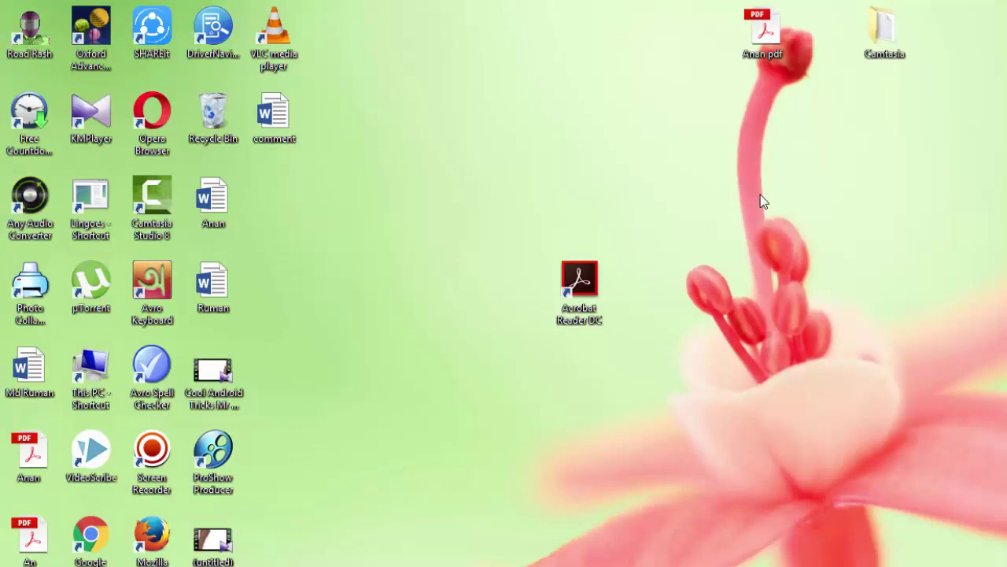
pyautogui.rightClick(422, 84)
pyautogui.click(479, 130)
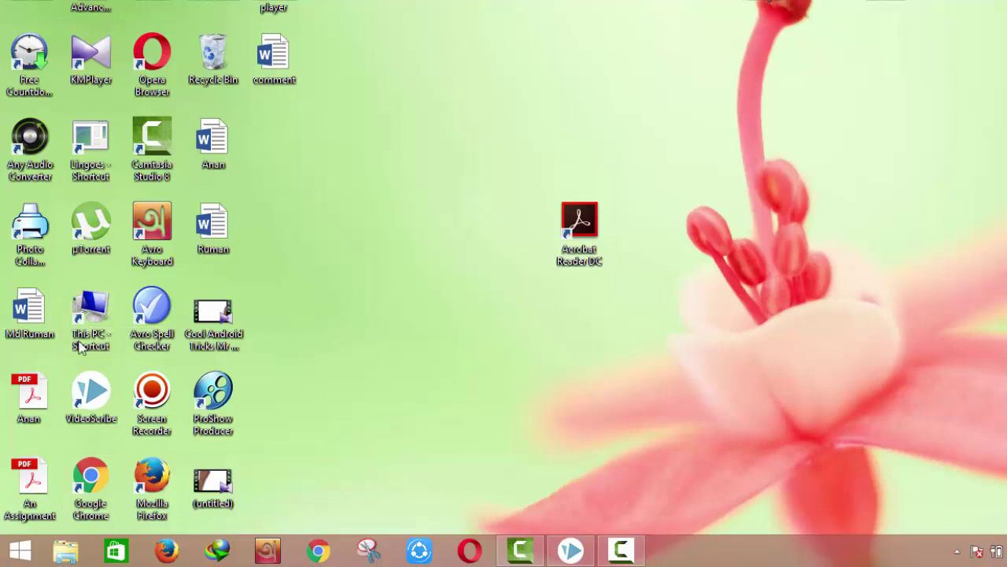
# - Open This PC in a maximized window and go from there to the tool for uninstalling or changing a program
pyautogui.rightClick(85, 307)
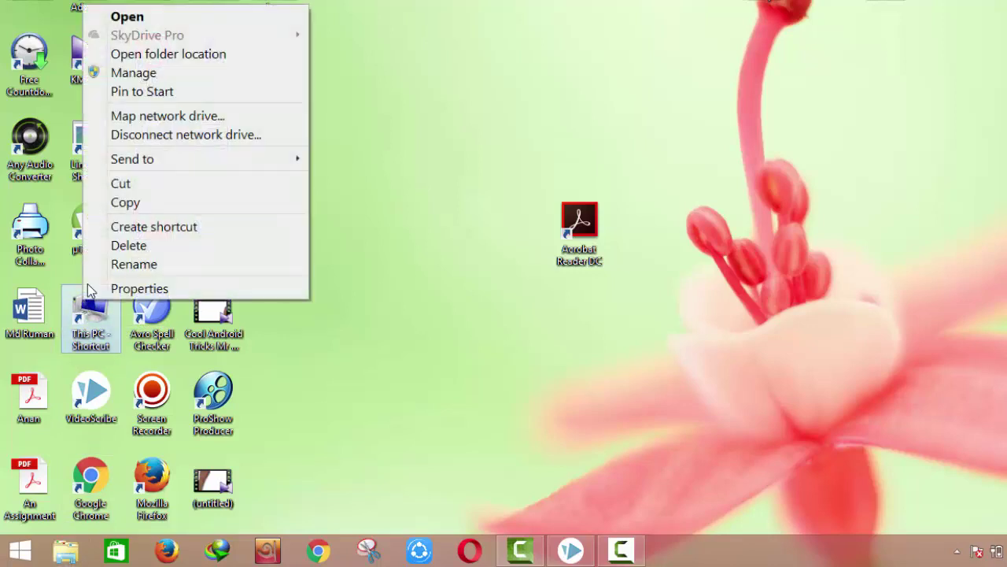
pyautogui.click(126, 16)
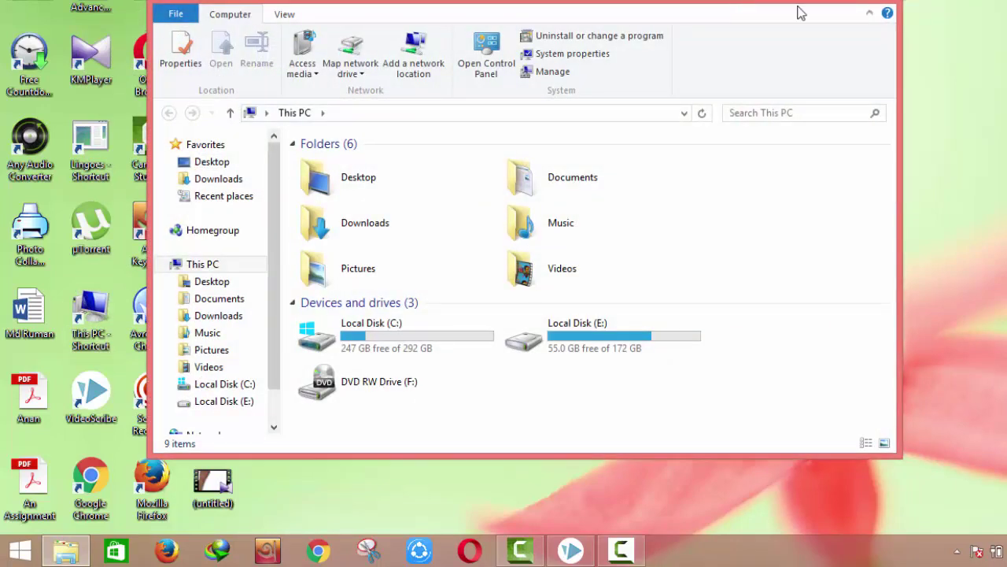
pyautogui.press('super+Up')
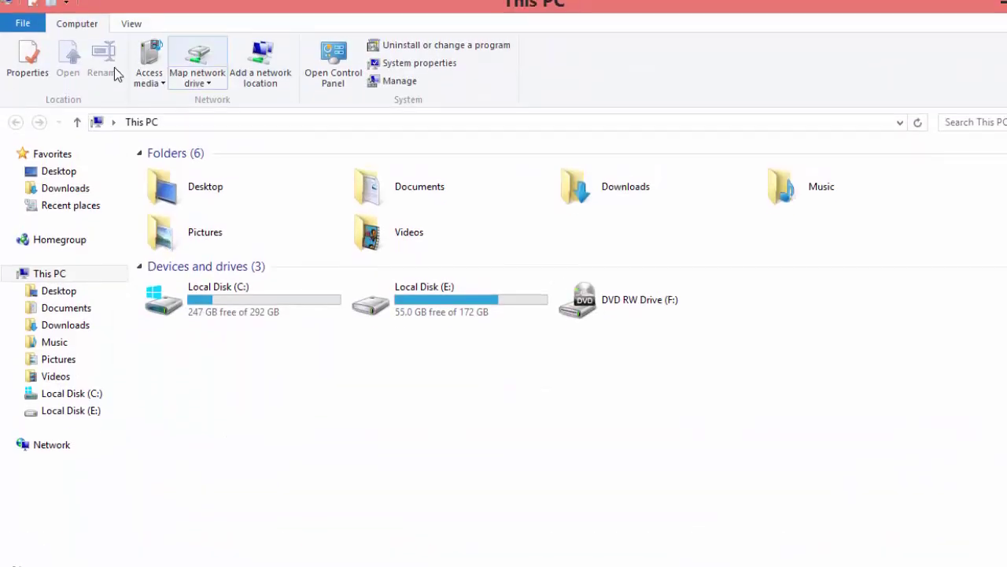
pyautogui.click(441, 310)
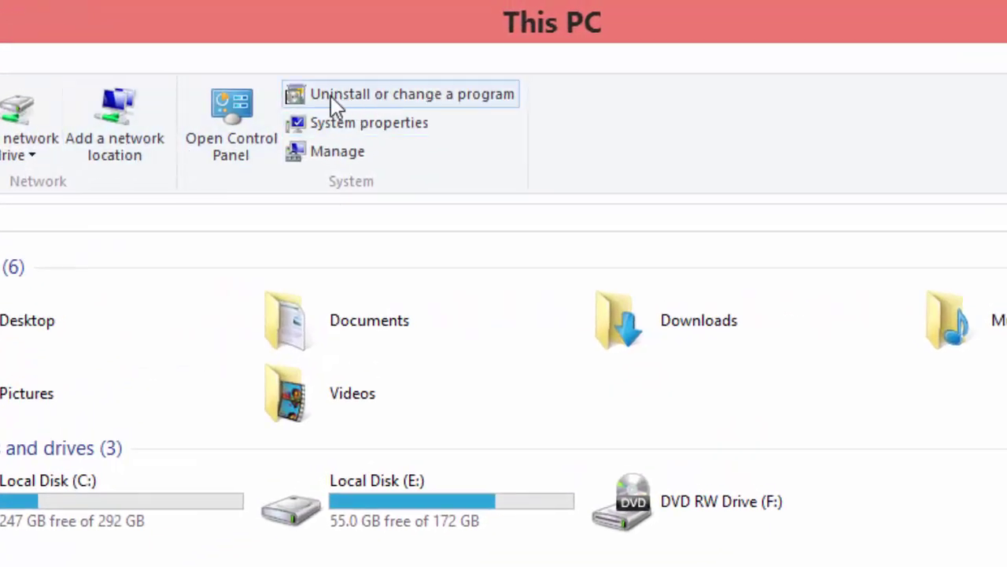
pyautogui.click(398, 96)
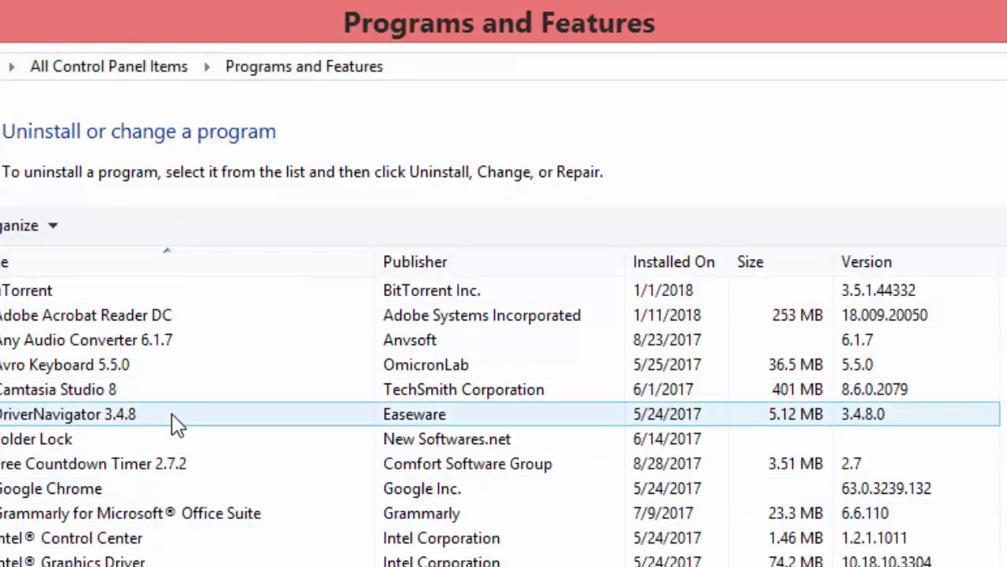
# - Find Adobe Acrobat Reader DC among the installed programs, uninstall it and confirm the removal
pyautogui.scroll(-5, 174, 418)
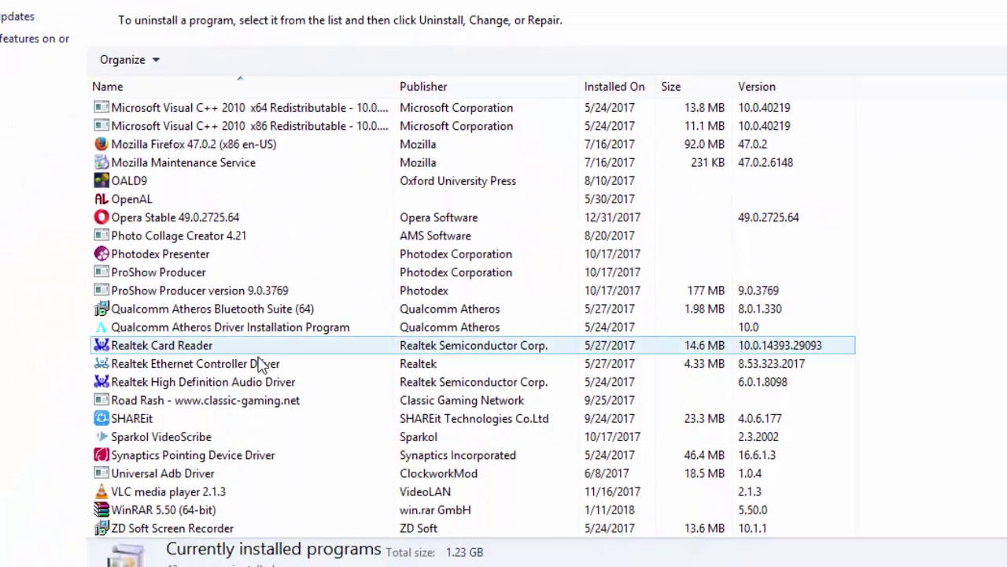
pyautogui.scroll(6, 221, 378)
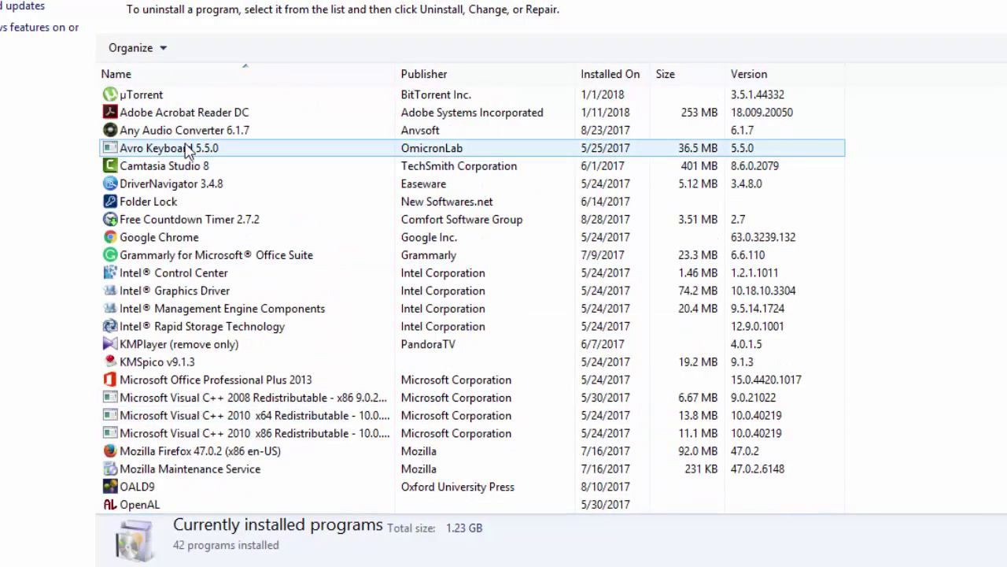
pyautogui.scroll(-5, 187, 149)
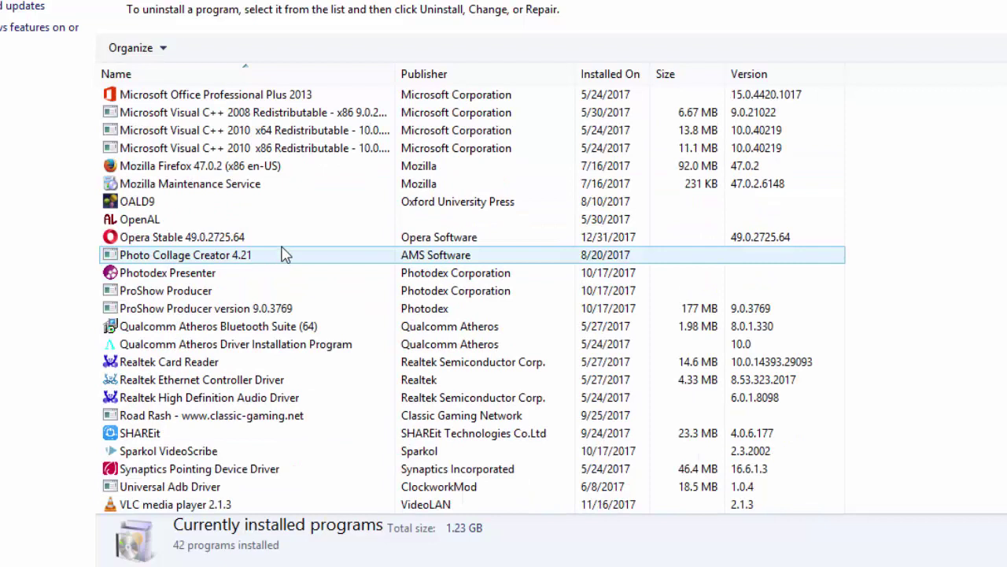
pyautogui.scroll(-1, 285, 251)
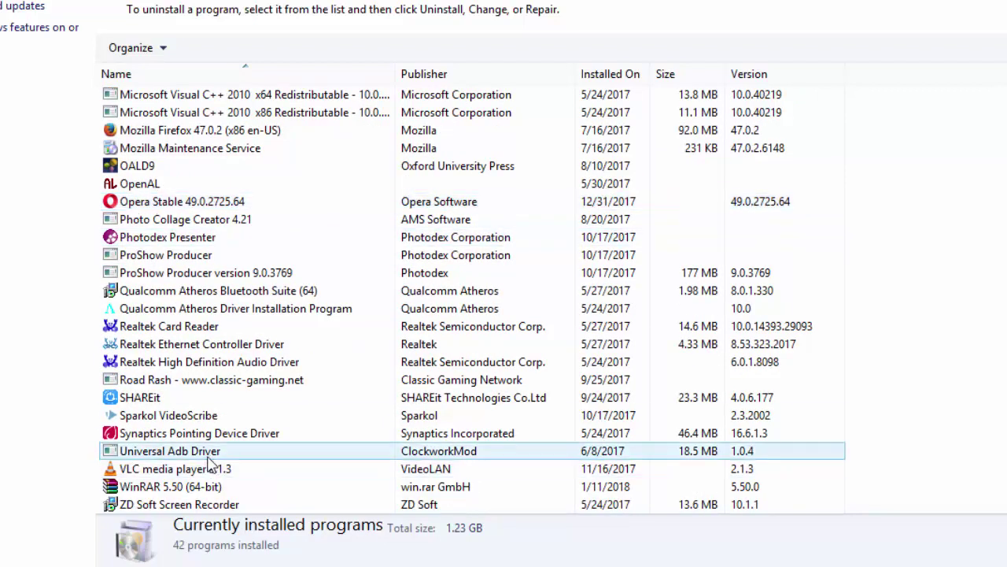
pyautogui.scroll(6, 211, 460)
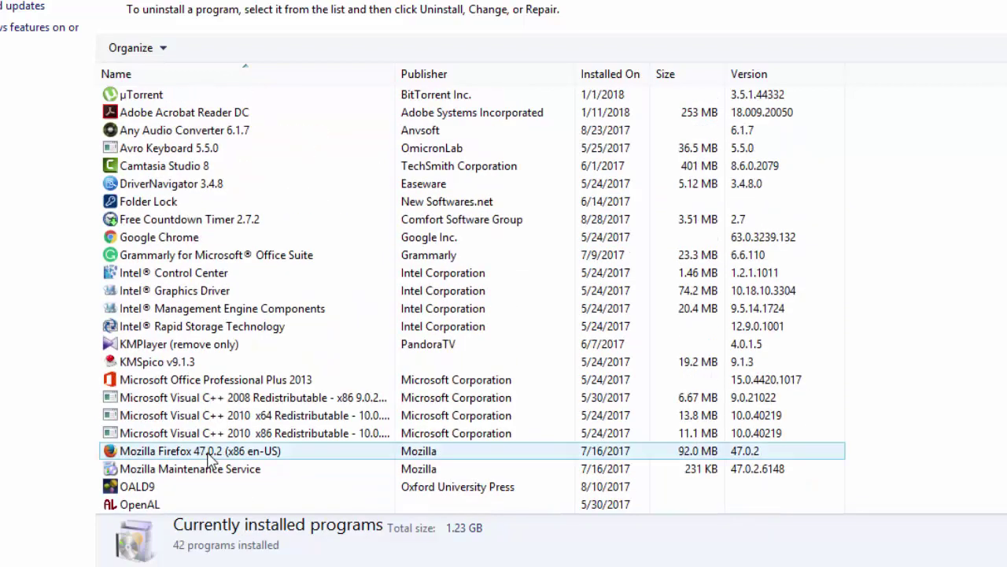
pyautogui.click(162, 118)
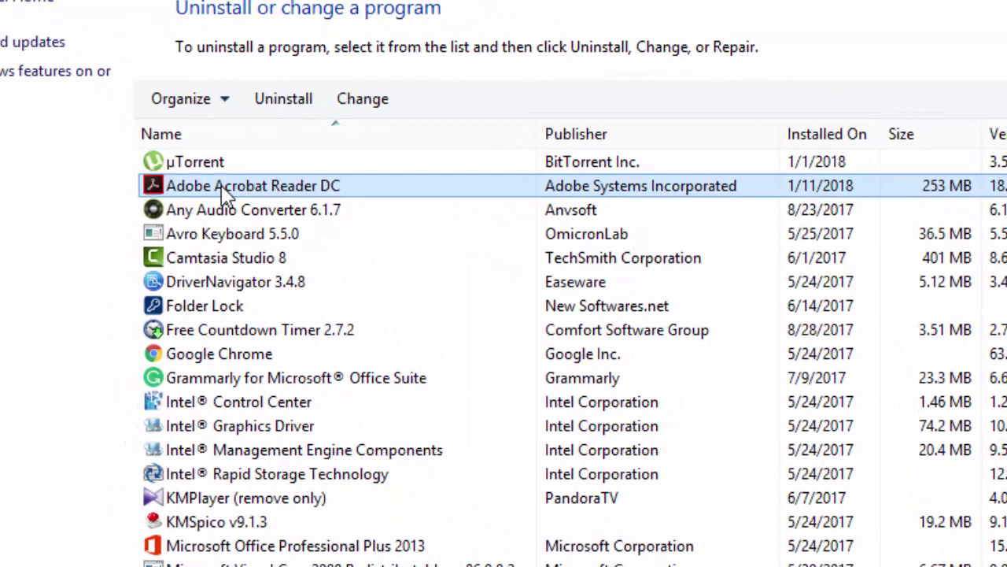
pyautogui.rightClick(222, 186)
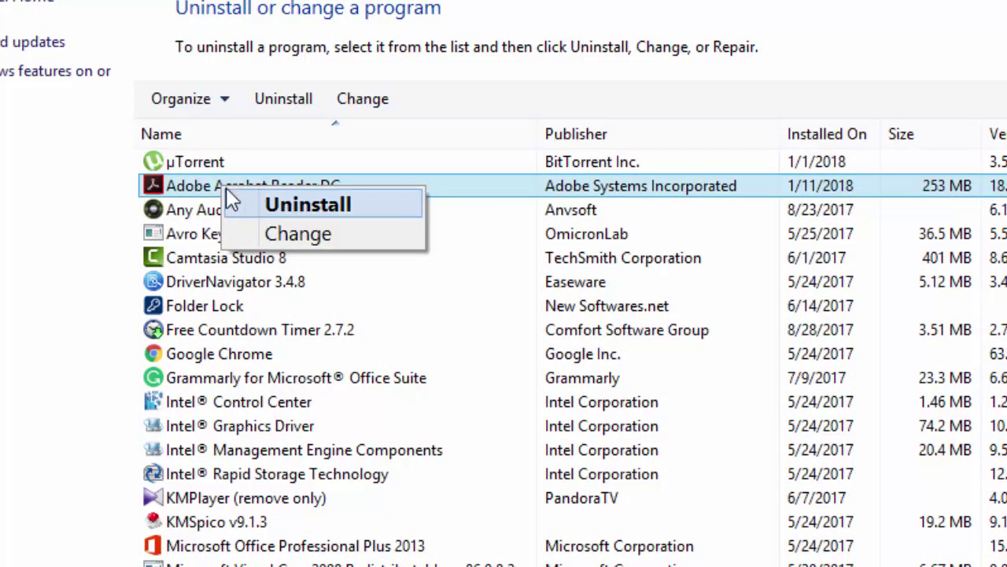
pyautogui.press('Escape')
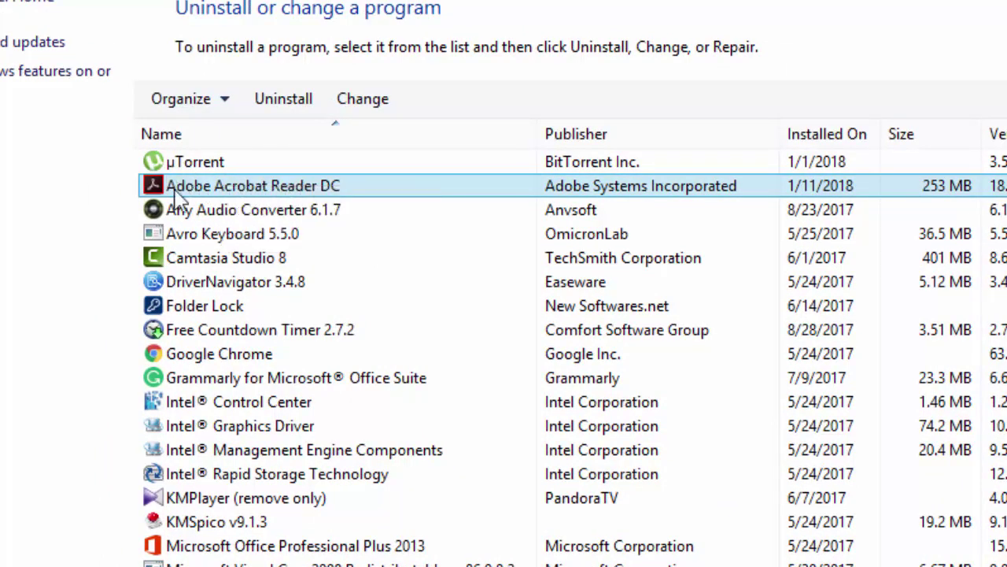
pyautogui.rightClick(236, 190)
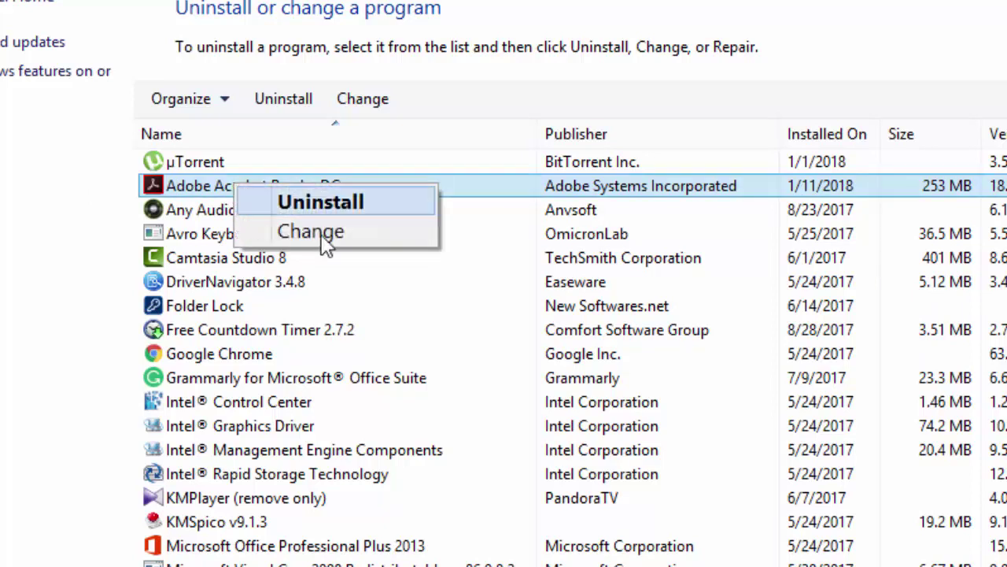
pyautogui.click(355, 207)
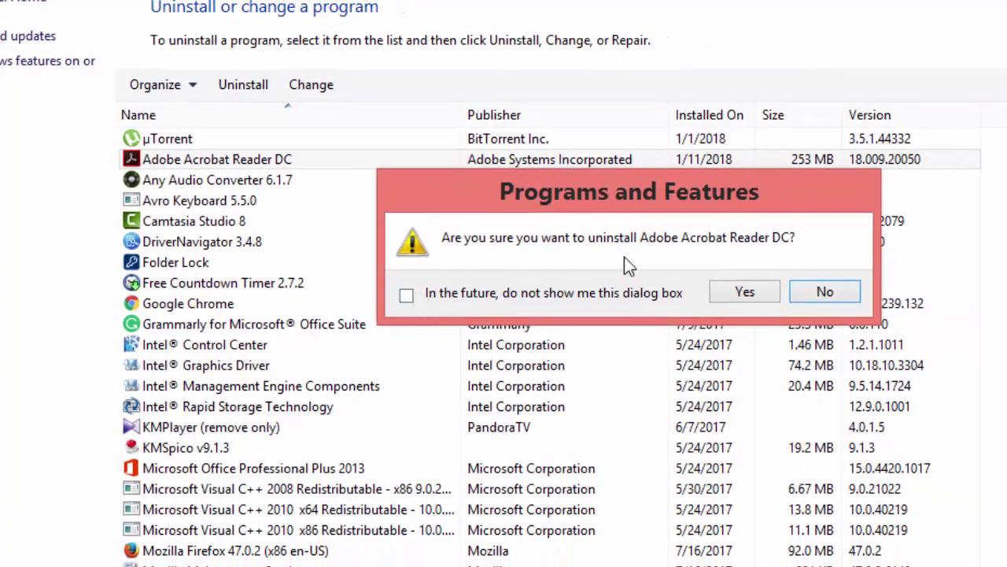
pyautogui.click(740, 291)
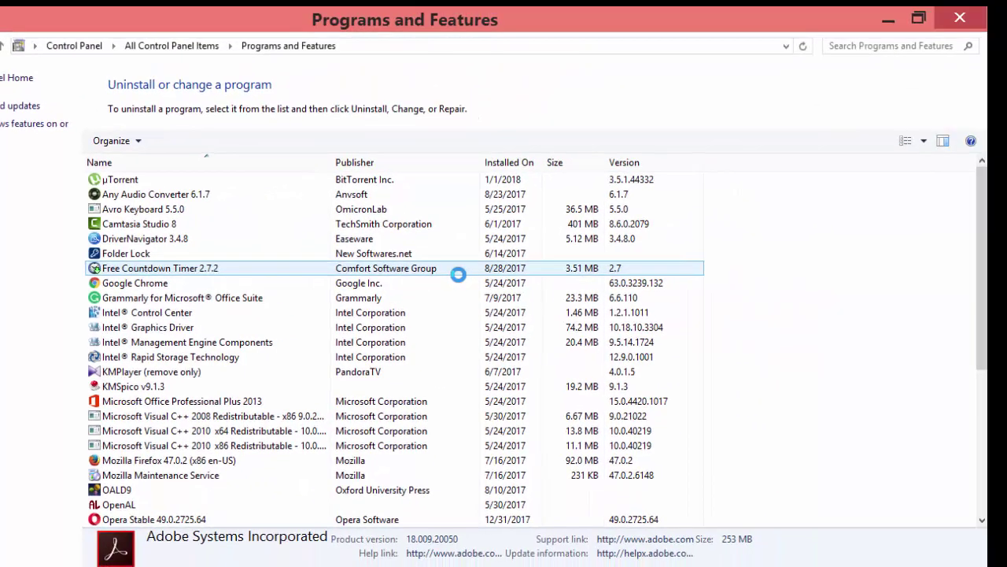
# - Minimize the Programs and Features window, open Control Panel from the desktop settings and go to Uninstall a program
pyautogui.click(887, 19)
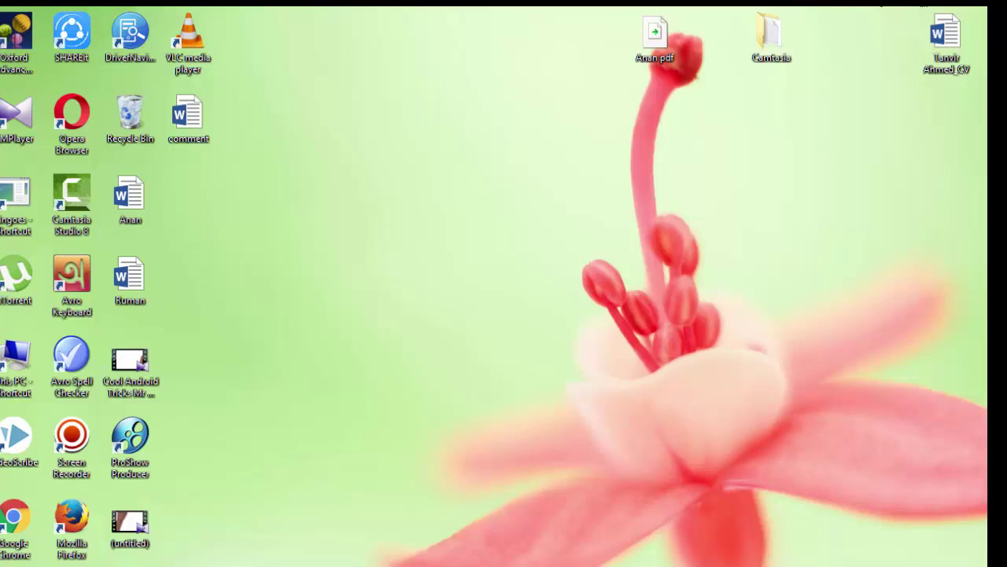
pyautogui.moveTo(983, 9)
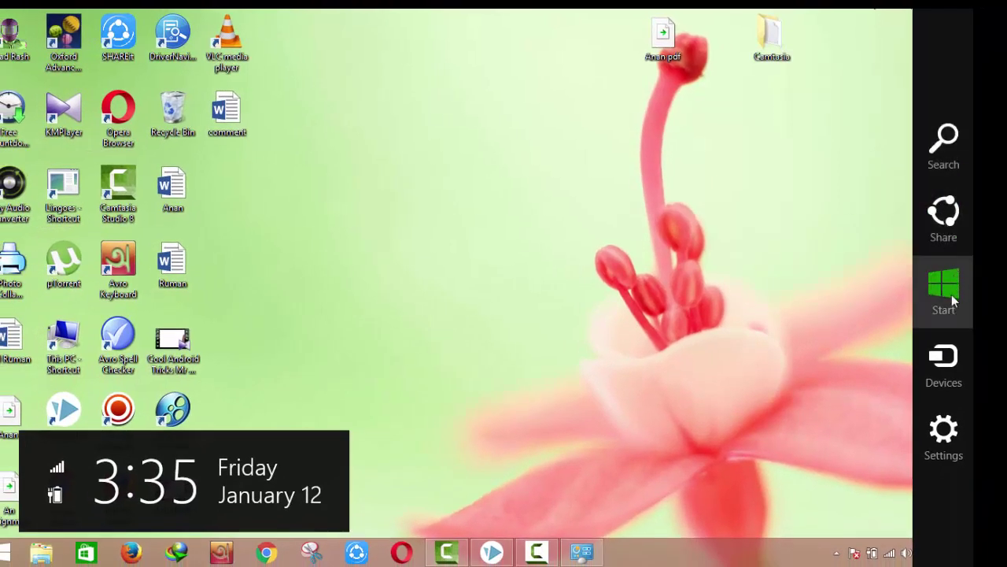
pyautogui.click(947, 440)
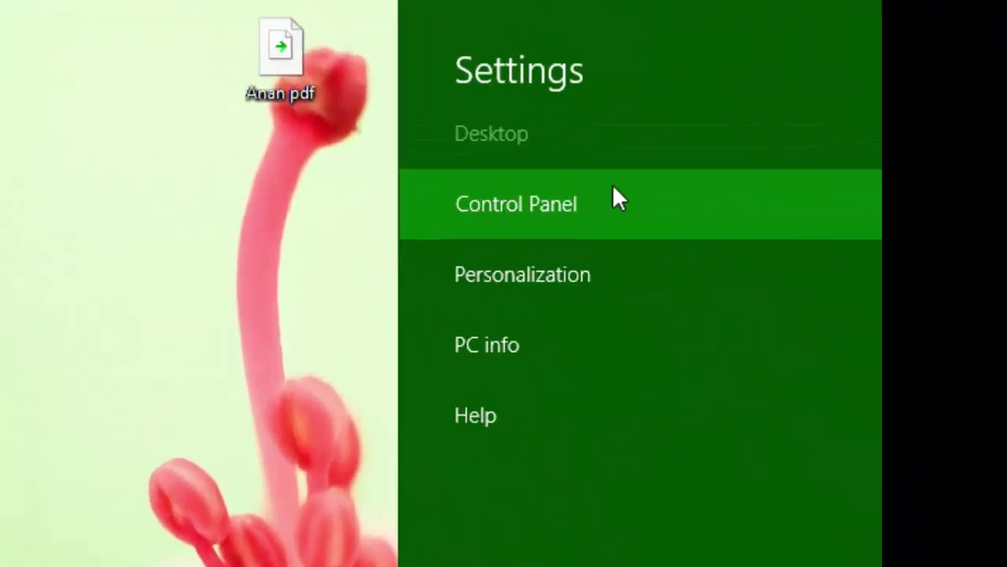
pyautogui.click(524, 203)
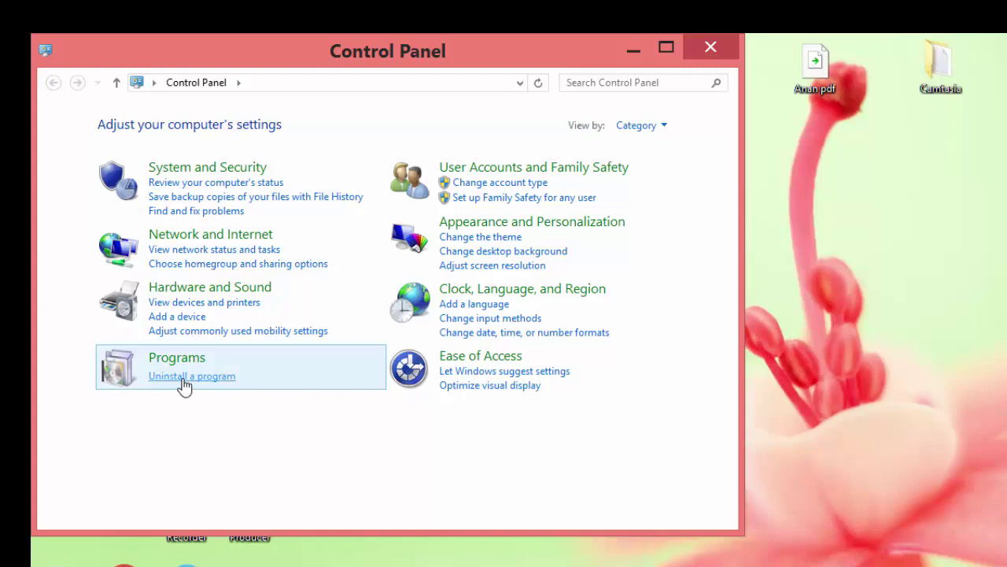
pyautogui.click(186, 377)
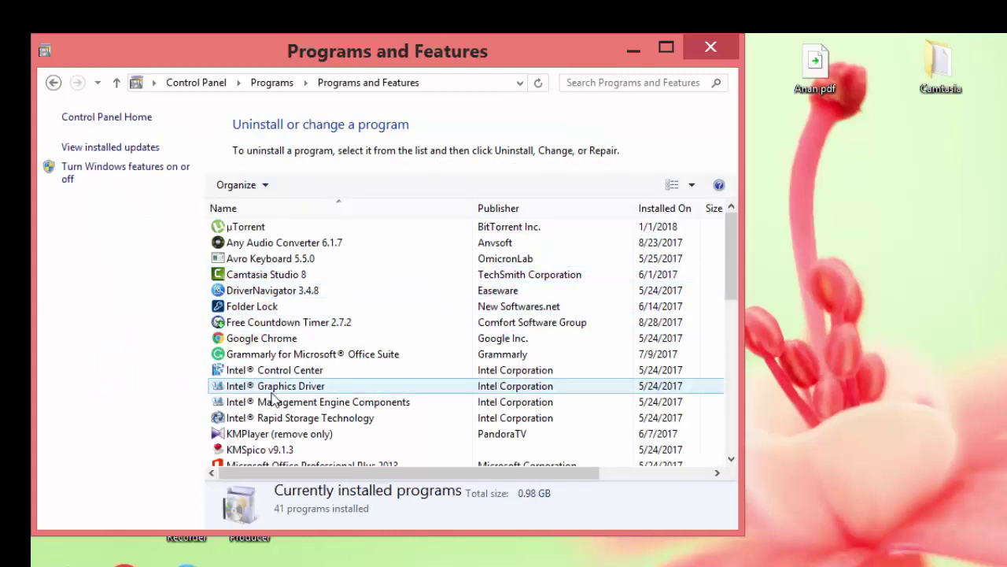
# - Uninstall WinRAR 5.50 (64-bit), confirming the removal, and close the Programs and Features window
pyautogui.scroll(-8, 281, 399)
pyautogui.scroll(-1, 271, 393)
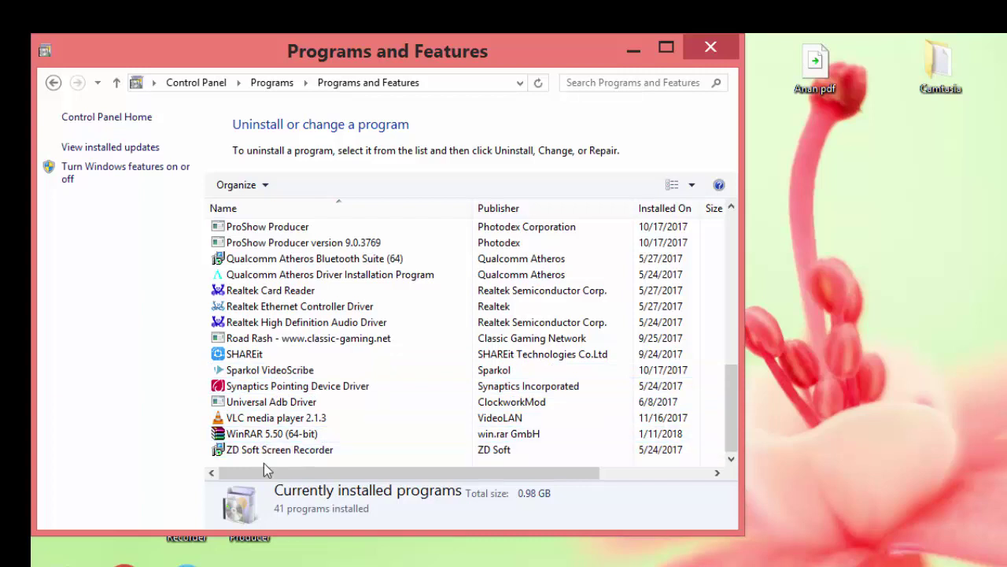
pyautogui.click(257, 438)
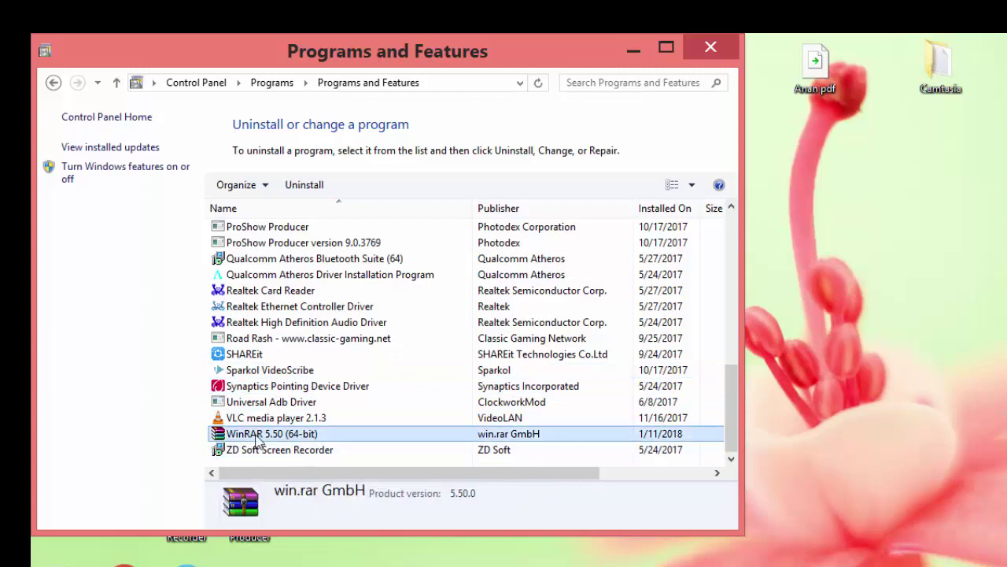
pyautogui.scroll(12, 306, 443)
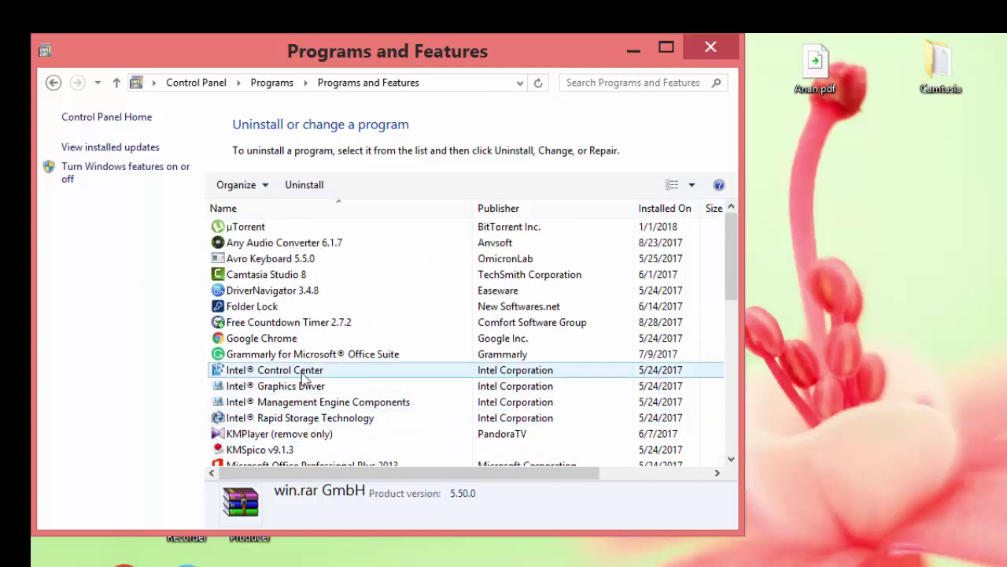
pyautogui.scroll(-3, 305, 376)
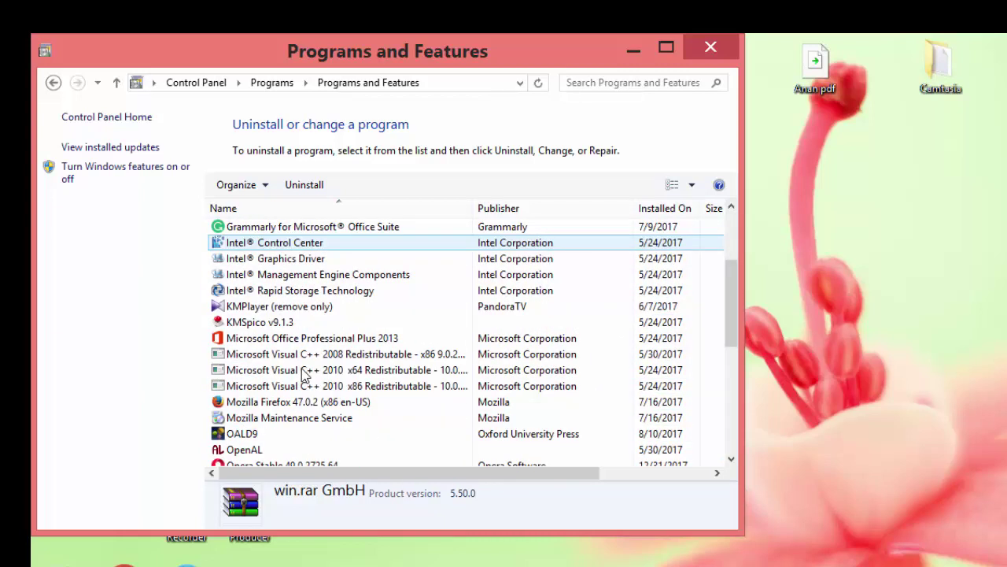
pyautogui.scroll(-6, 305, 375)
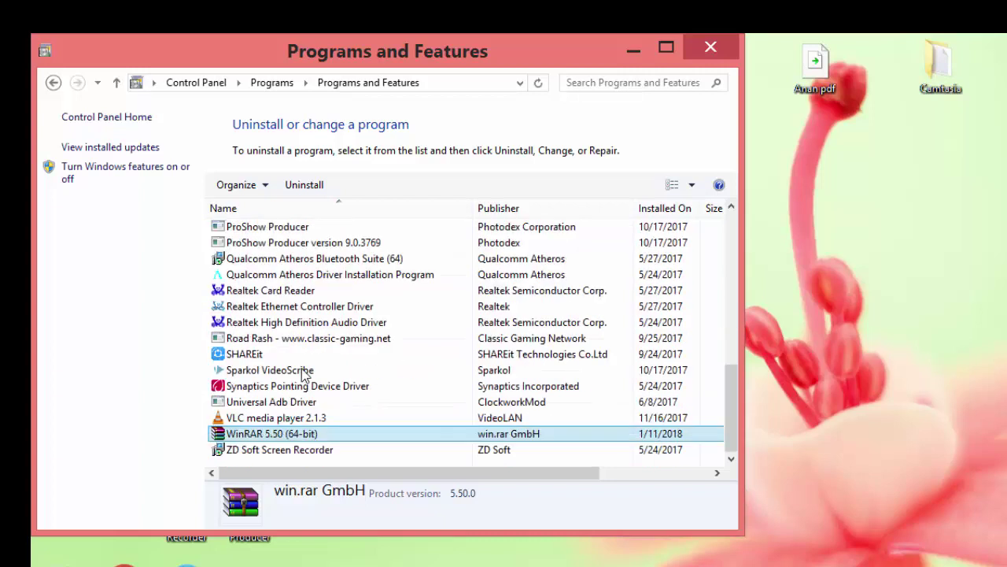
pyautogui.rightClick(274, 439)
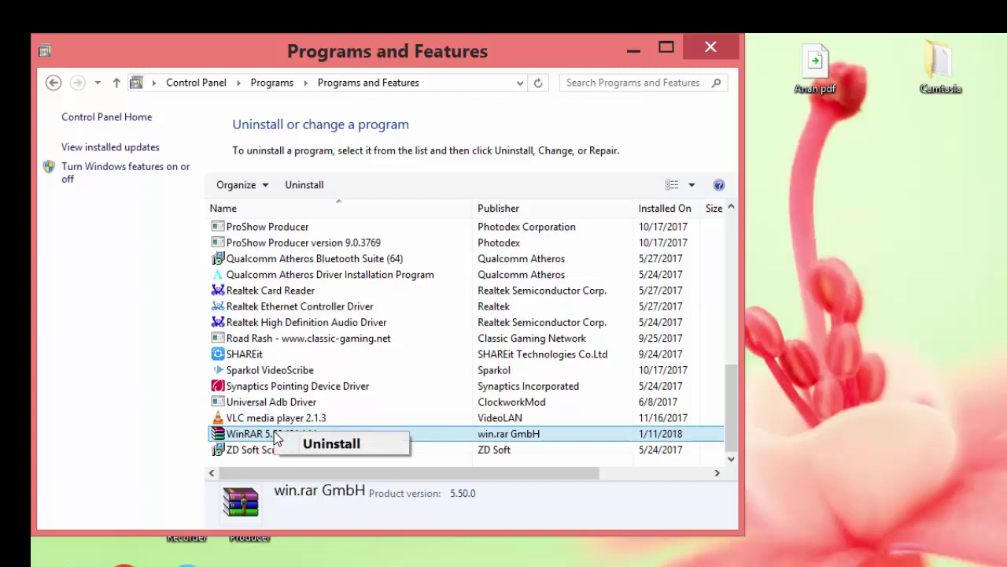
pyautogui.click(332, 446)
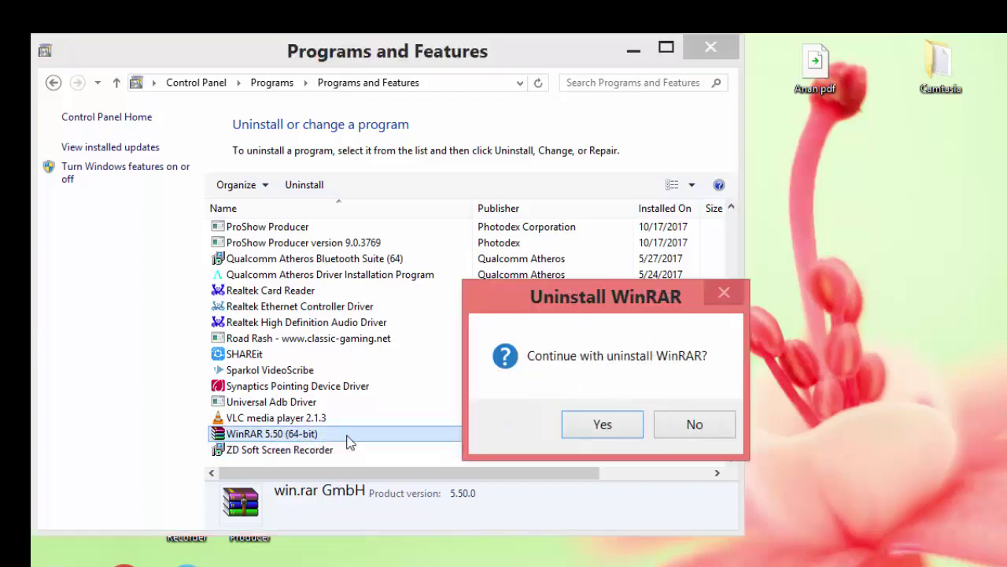
pyautogui.click(614, 429)
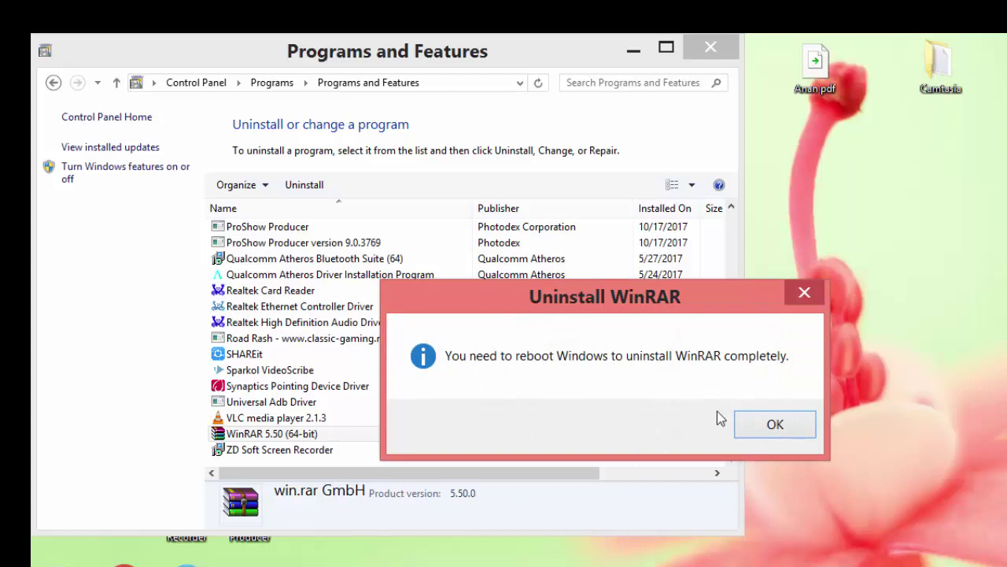
pyautogui.click(819, 295)
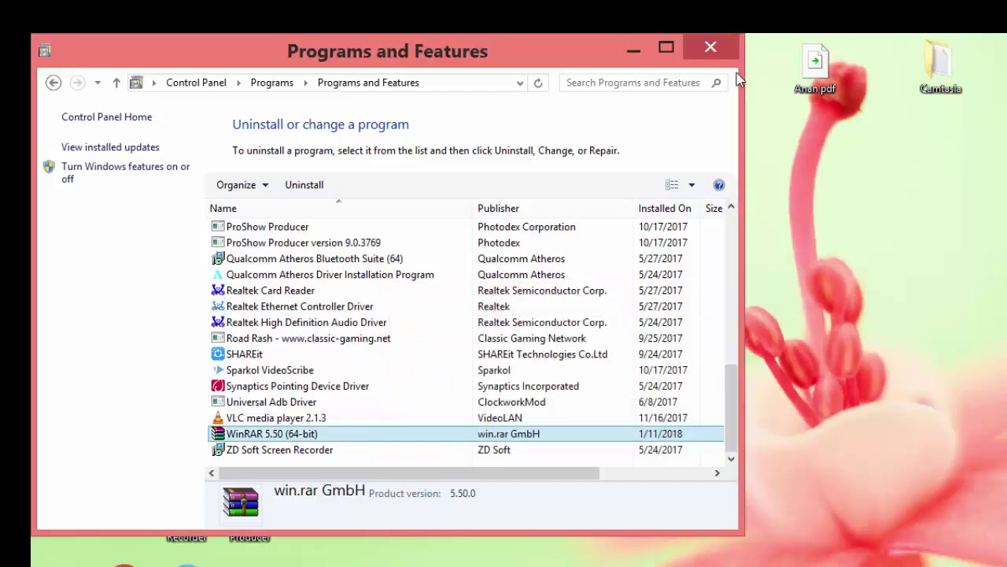
pyautogui.click(722, 48)
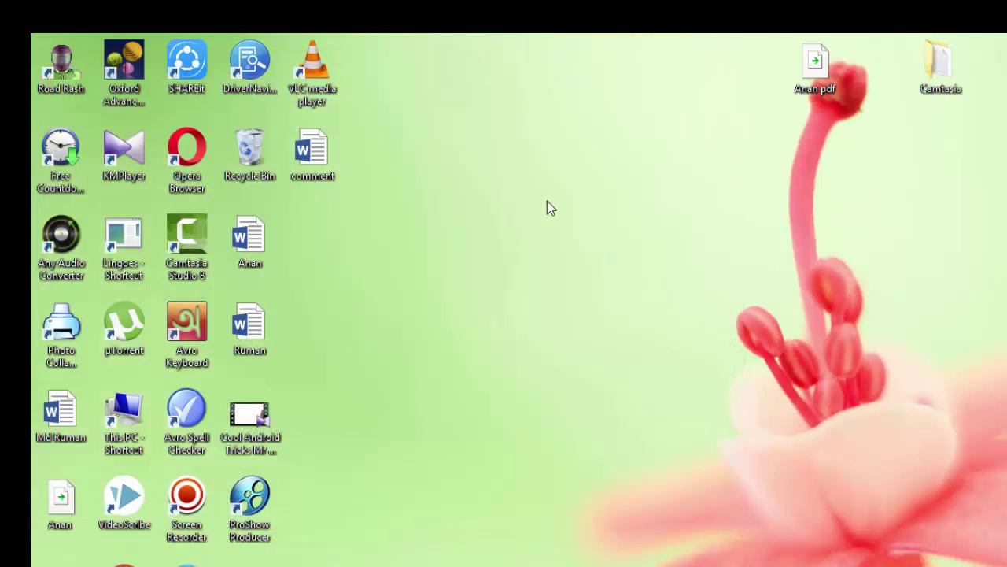
pyautogui.rightClick(549, 203)
pyautogui.click(590, 253)
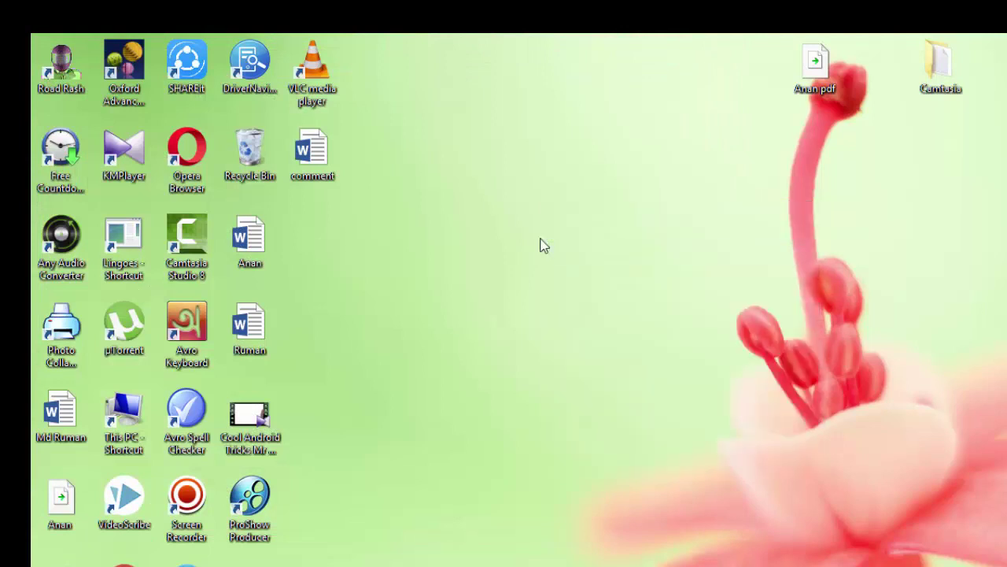